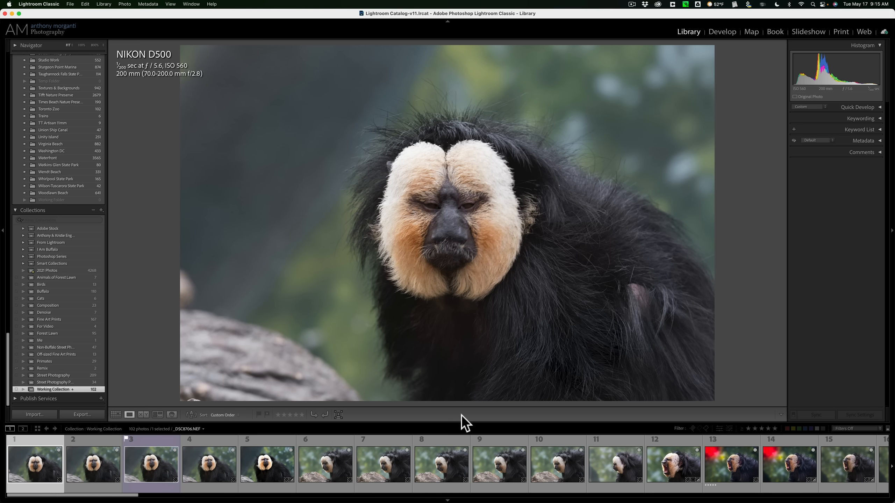
Step: Hide the toolbar below the photo and show it again
key(t)
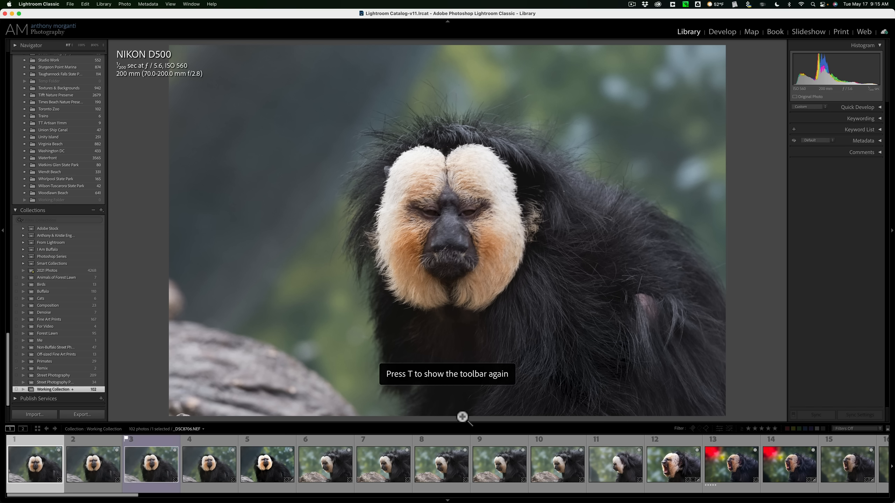
key(t)
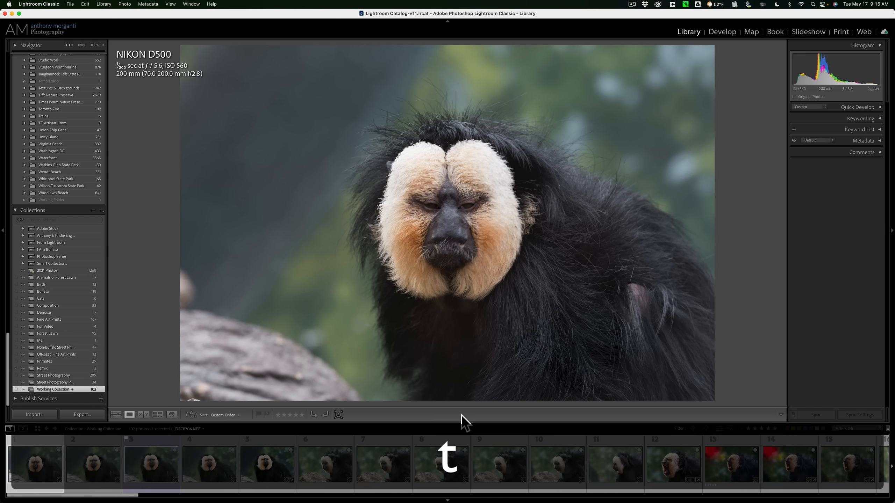
key(t)
key(t)
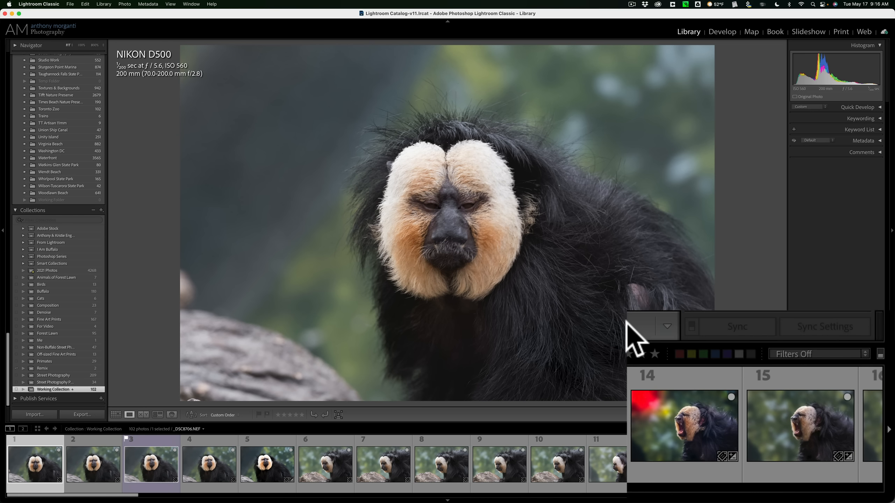
Step: Remove the View Modes controls from the toolbar and add them back
click(667, 324)
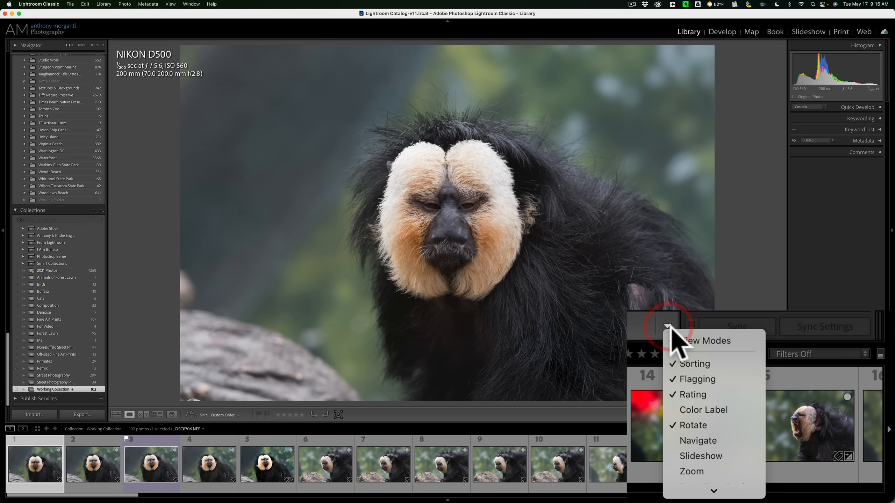
click(684, 338)
click(666, 326)
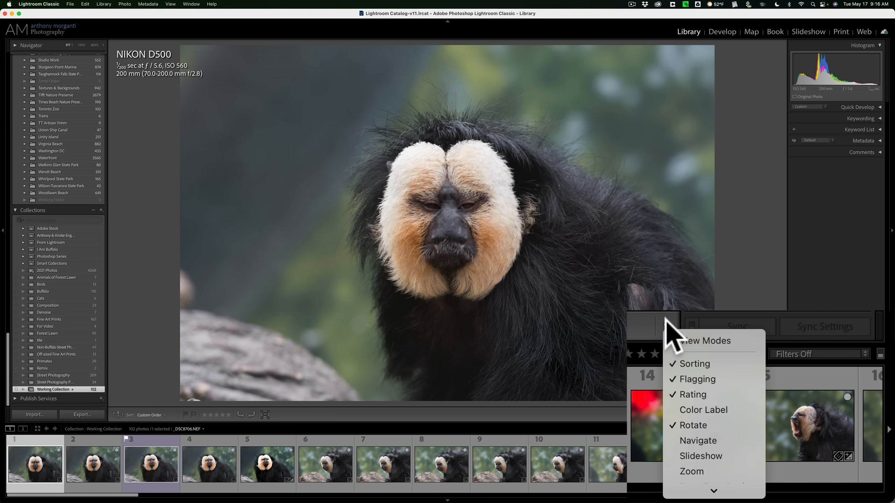
click(705, 341)
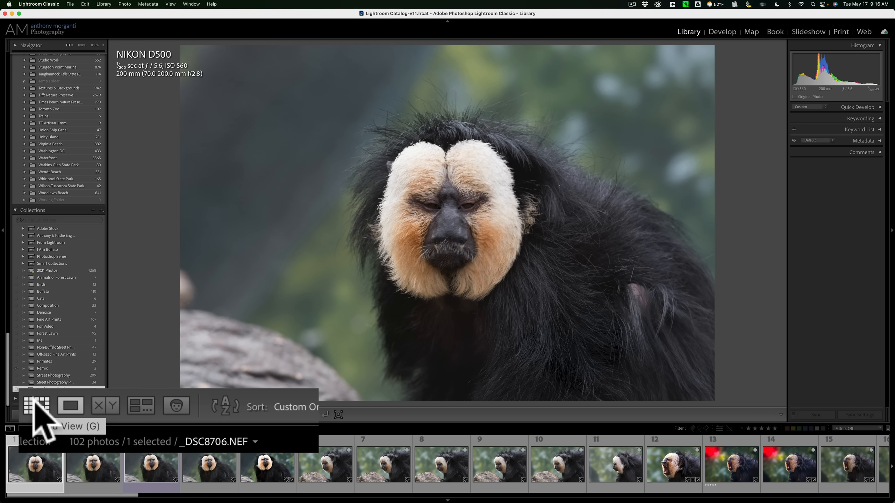
Step: View the collection as a thumbnail grid and return to Loupe view
click(116, 415)
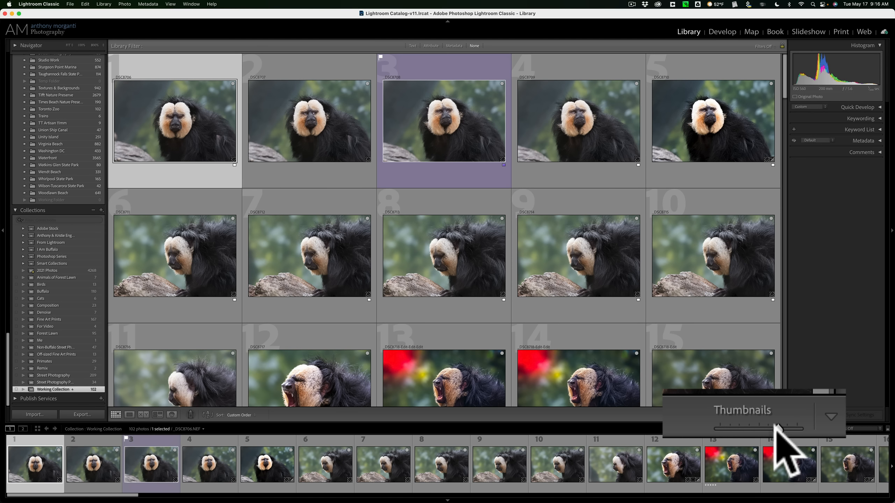
mouse_move(776, 427)
mouse_down()
mouse_move(788, 427)
mouse_move(774, 426)
mouse_up()
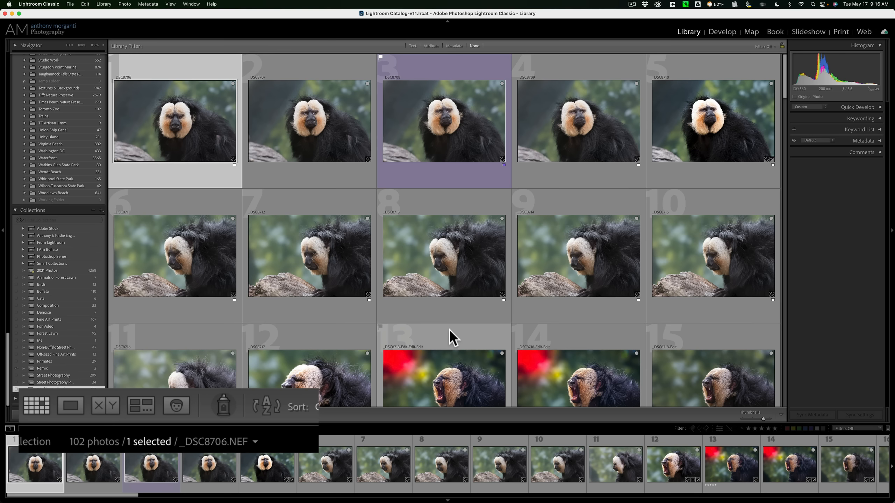
click(69, 405)
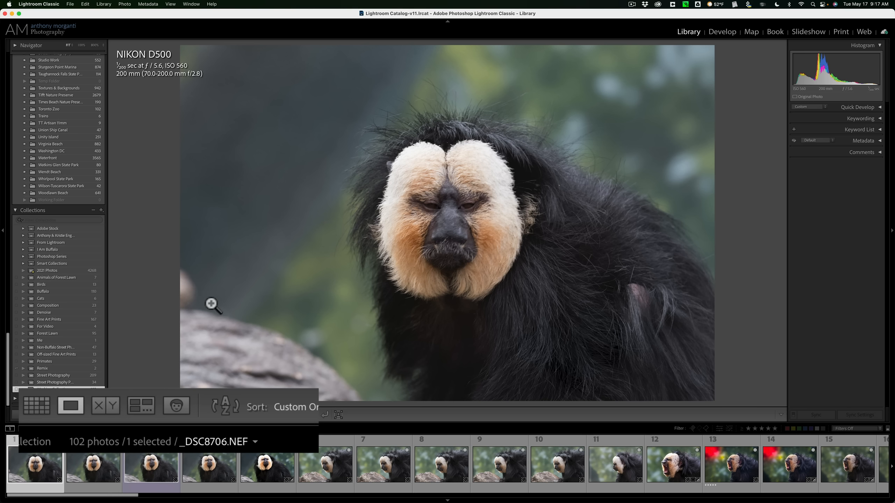
Step: Open Compare view with photo 1 as the Select and step the candidate back to photo 2, then forward to photo 6
click(109, 409)
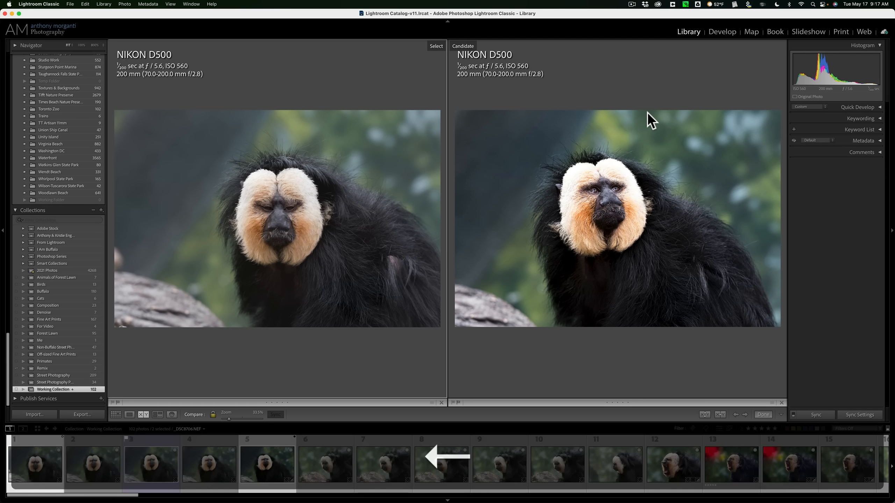
key(Left)
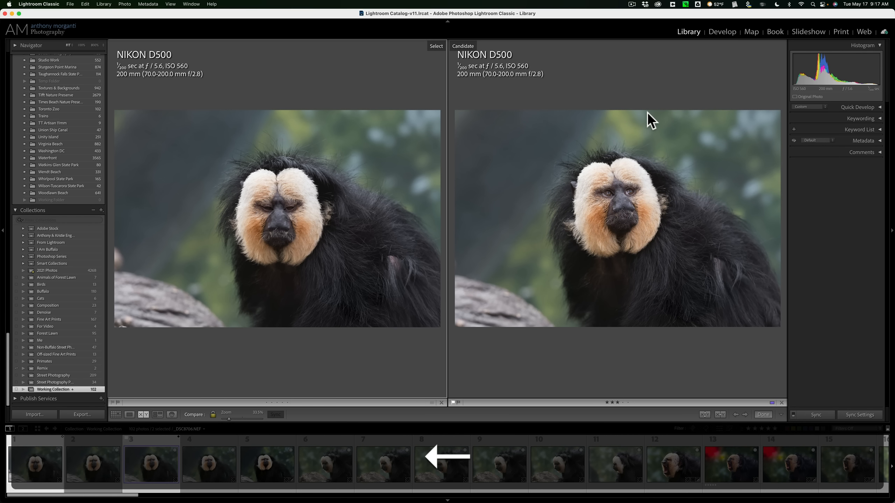
key(Left)
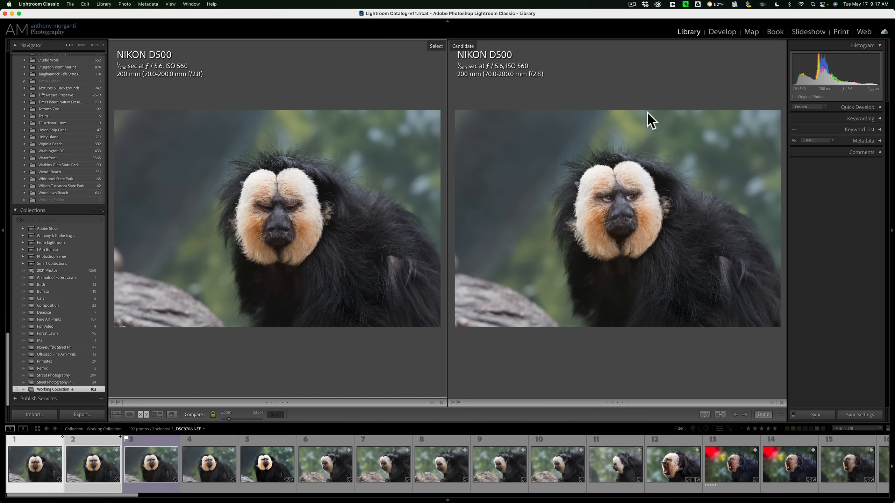
key(Right)
key(Right)
key(Right)
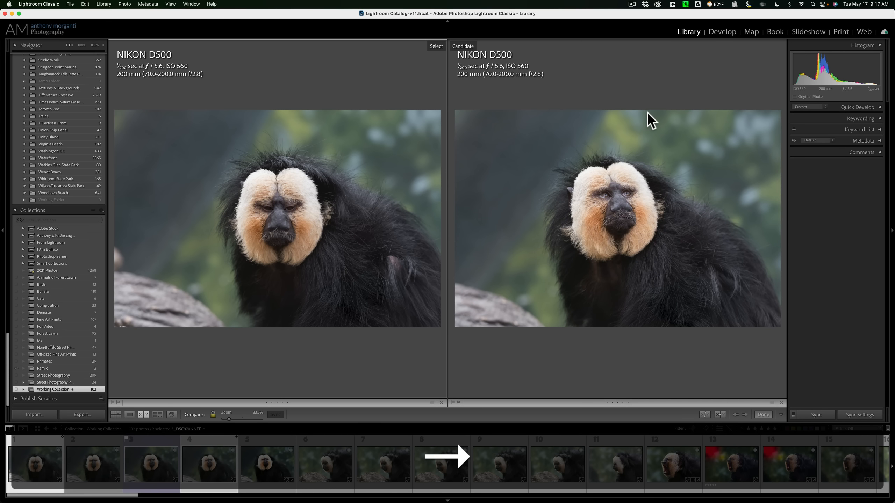
key(Right)
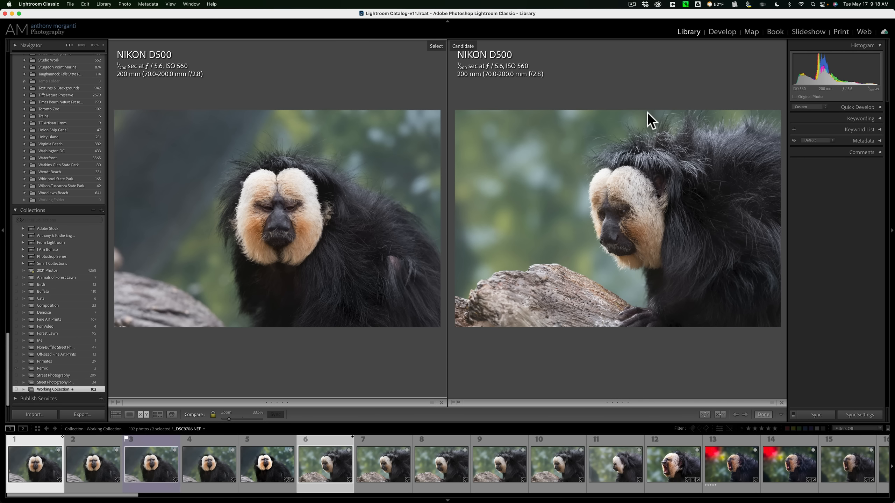
Step: Advance the Compare candidate to photo 12 and make it the new Select
click(754, 413)
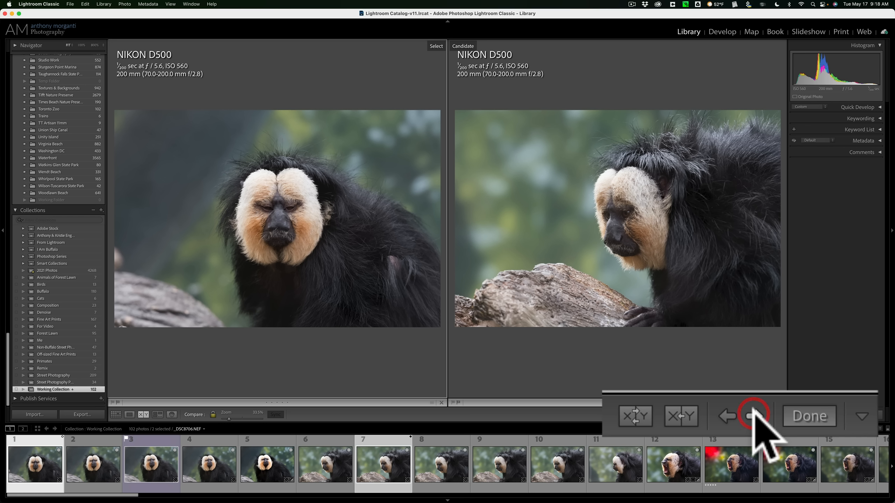
click(753, 414)
click(753, 413)
click(753, 413)
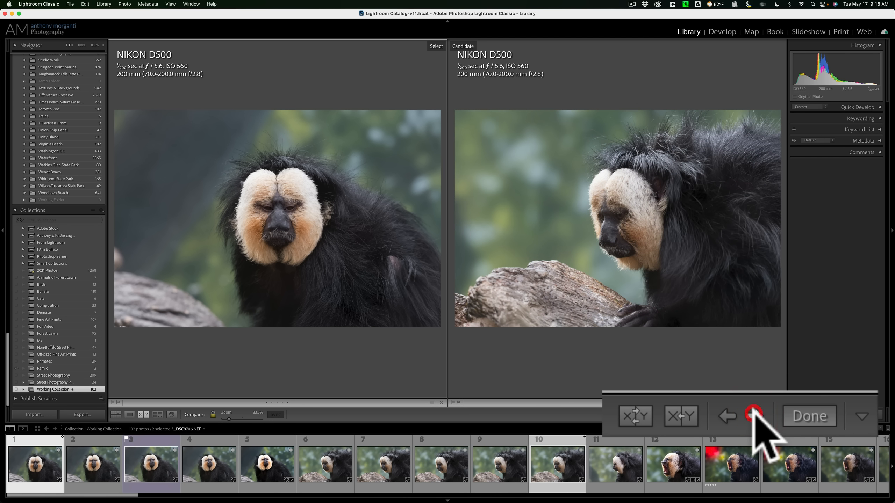
click(753, 413)
click(752, 413)
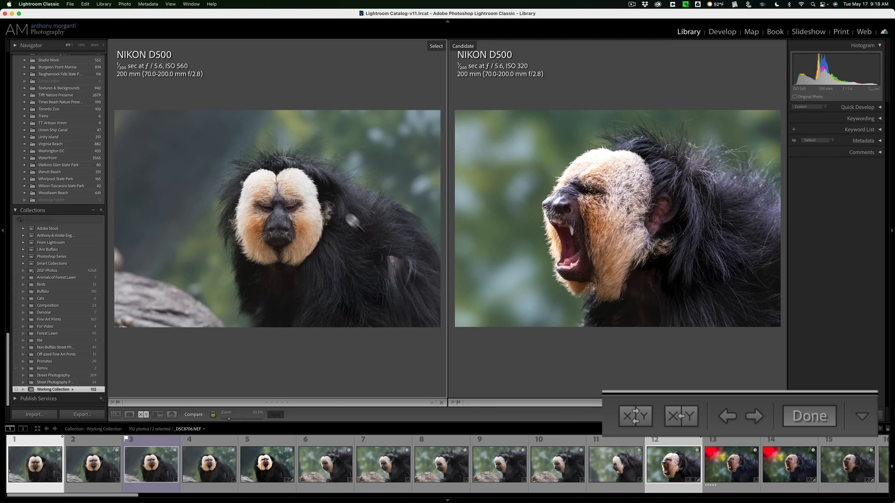
click(681, 416)
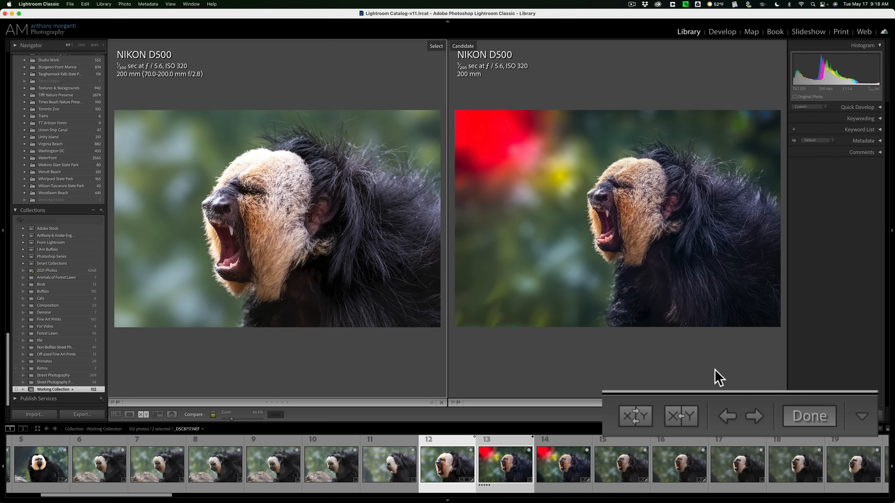
Step: Browse the candidates up to photo 16, return to photo 14, and swap it with the Select
click(752, 416)
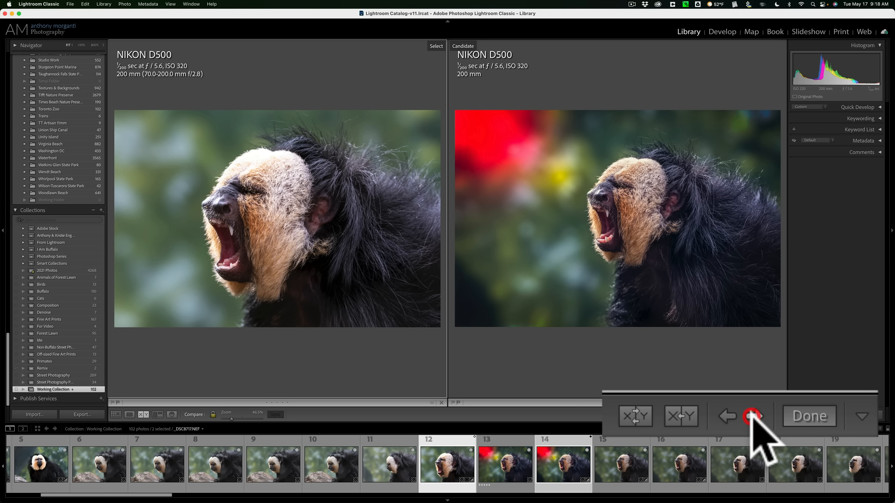
click(752, 416)
click(752, 416)
click(725, 415)
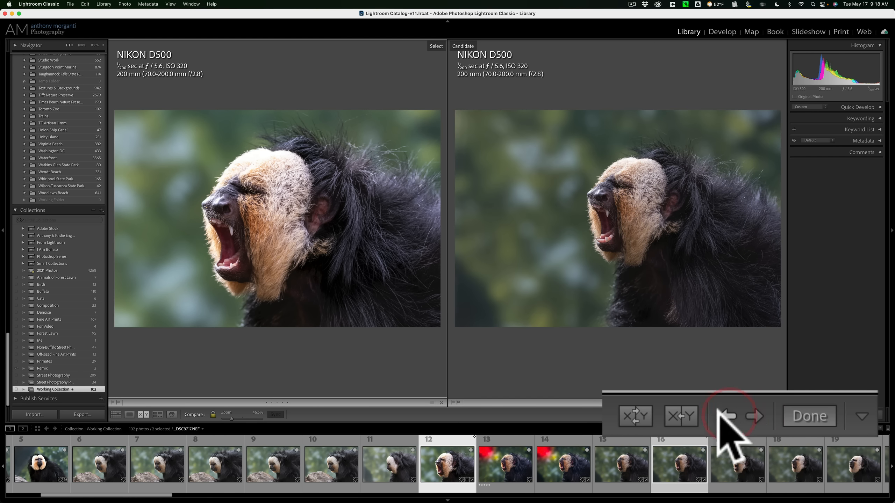
click(725, 416)
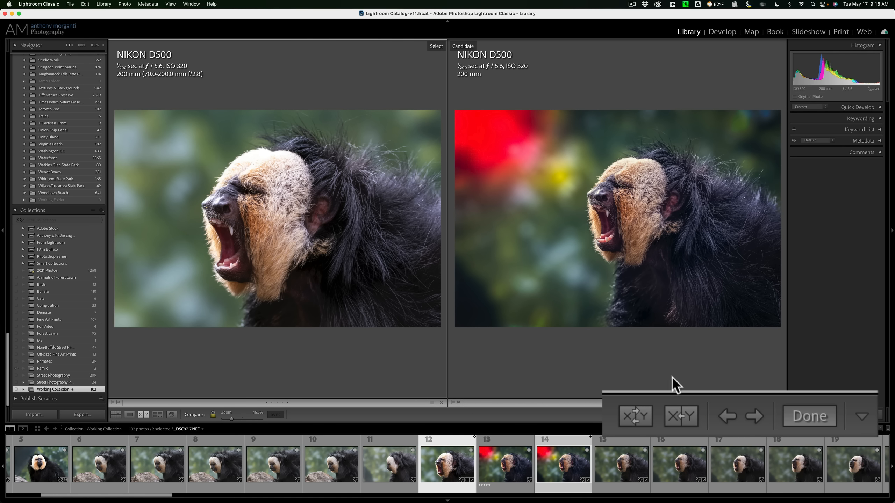
click(635, 416)
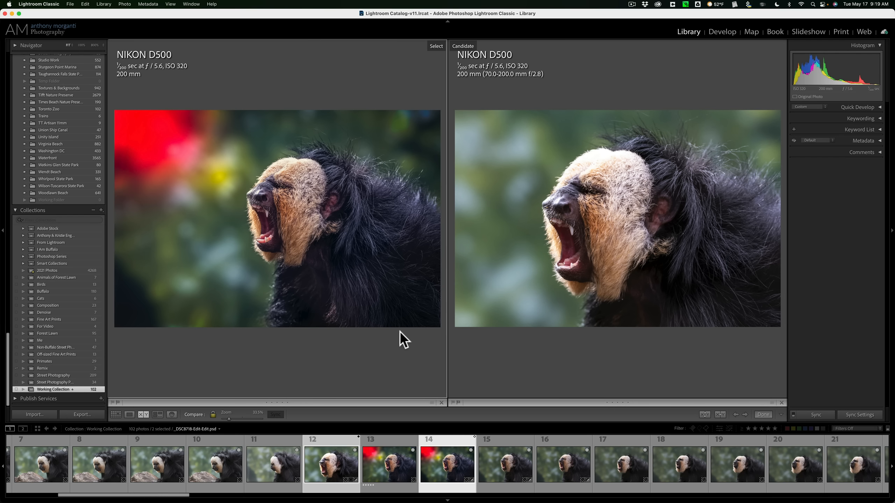
Step: Leave Compare view and show photo 14 in Loupe view
key(e)
key(g)
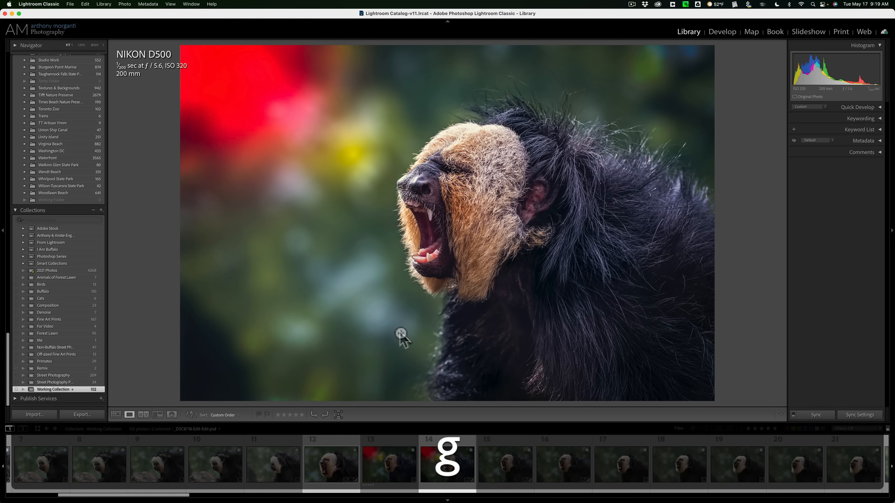
click(129, 415)
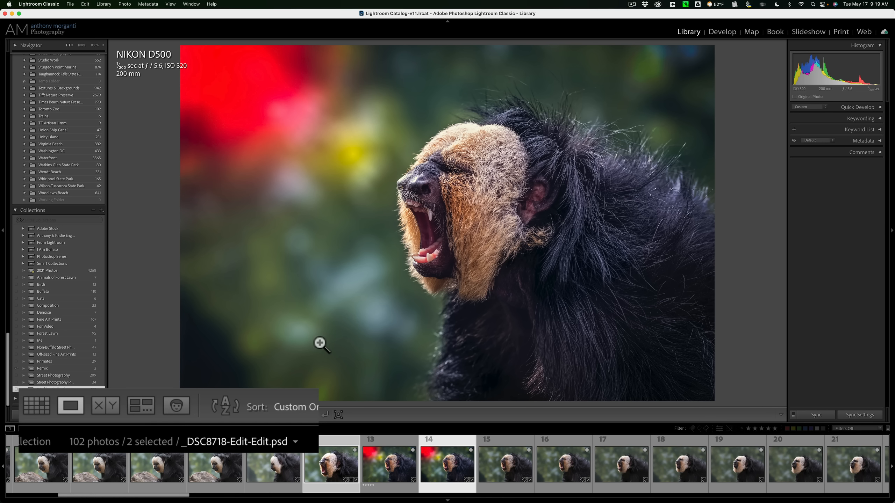
Step: Select photos 1 through 10 in the filmstrip and display them together in Survey view
scroll(364, 450, left, 5)
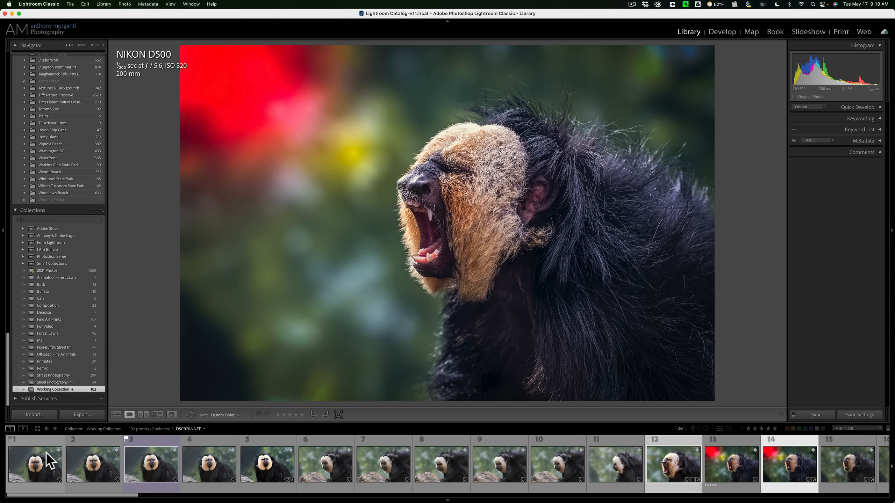
click(47, 452)
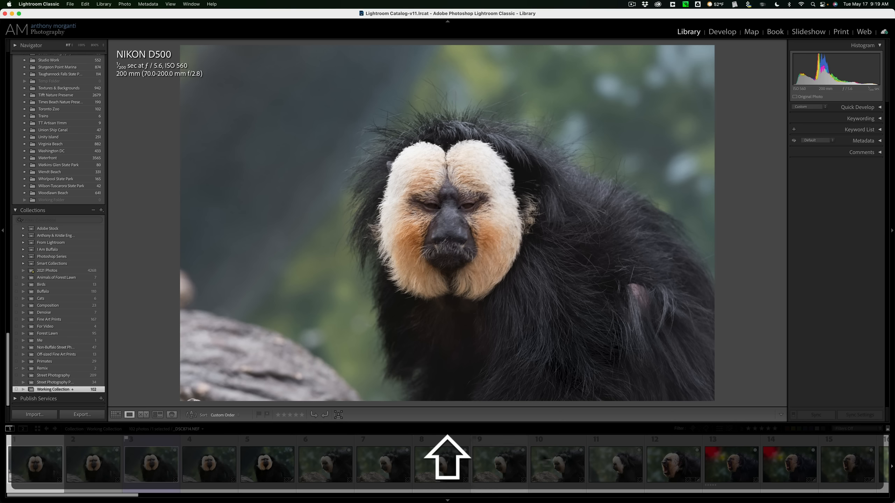
shift+click(560, 454)
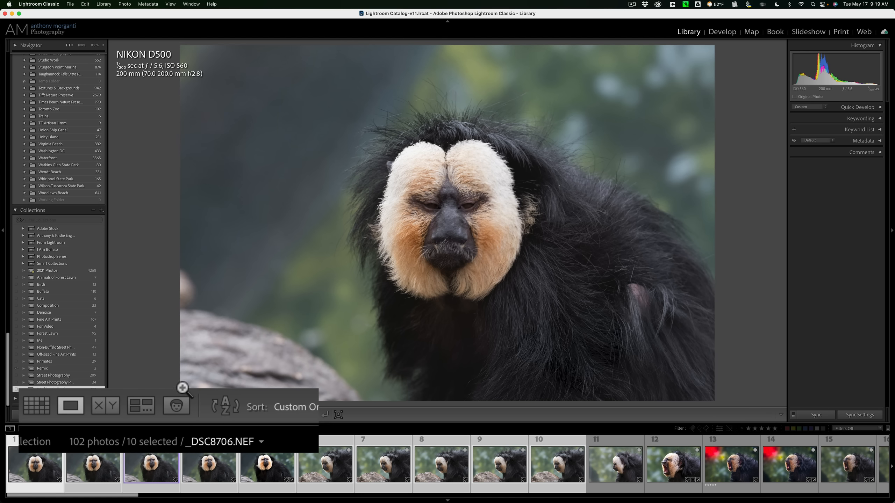
click(141, 409)
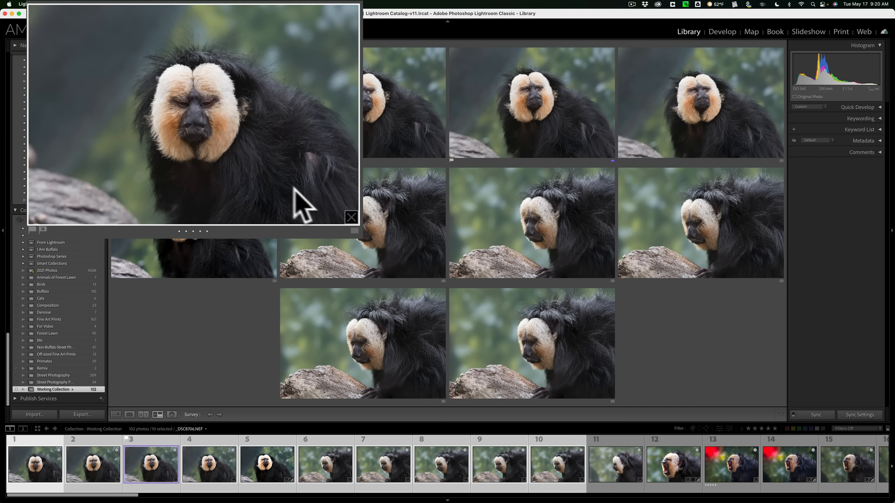
Step: Remove photos 1, 5 and 6 from the survey
click(273, 157)
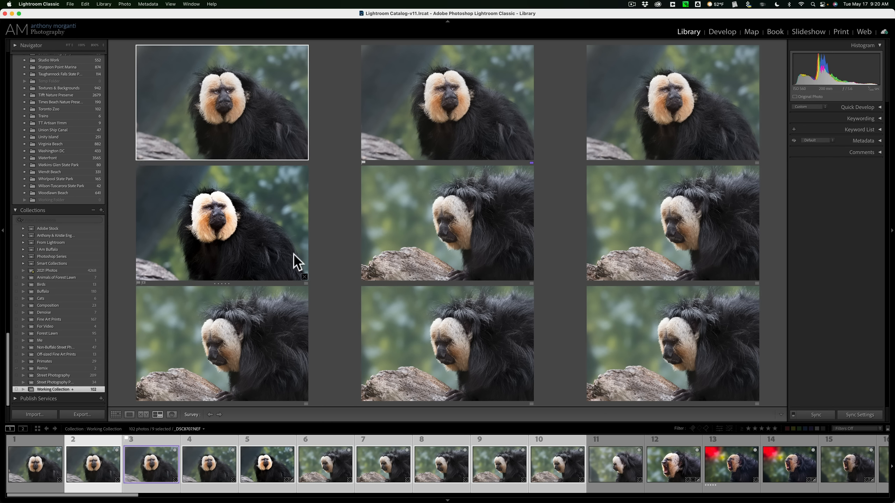
click(303, 276)
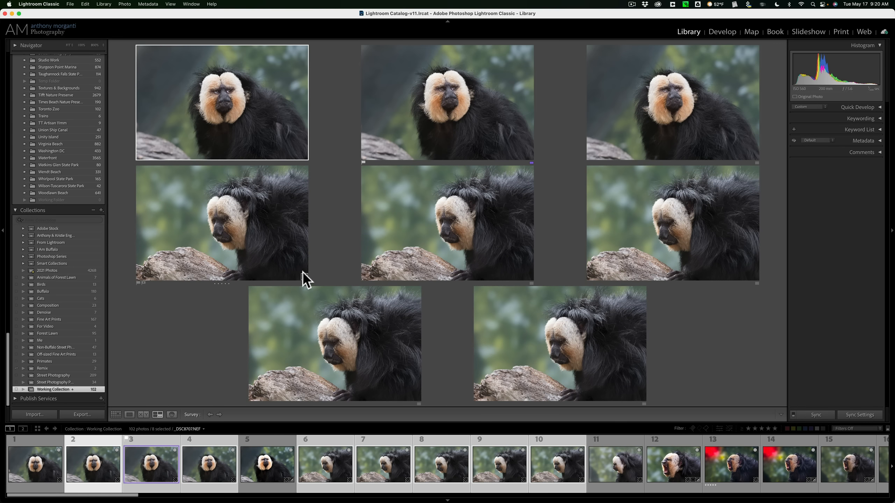
click(304, 277)
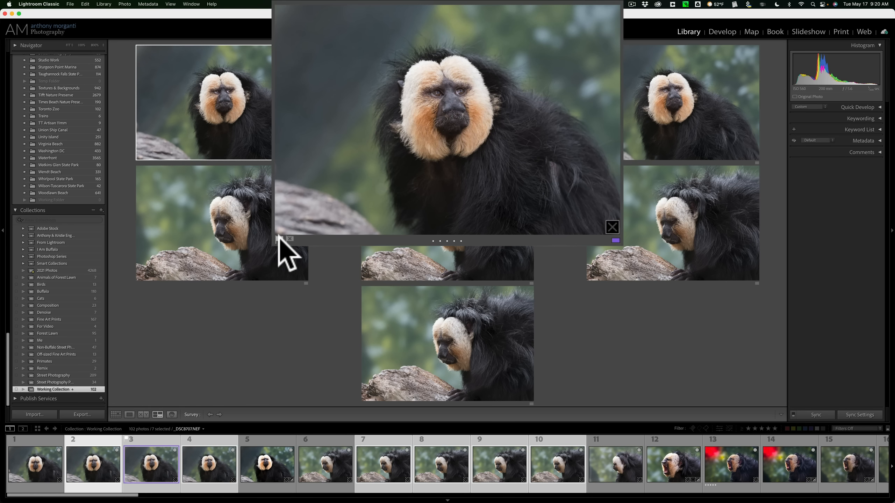
Step: Try the Rejected flag on photo 3, flag it as a pick again, and try out its star rating
click(290, 239)
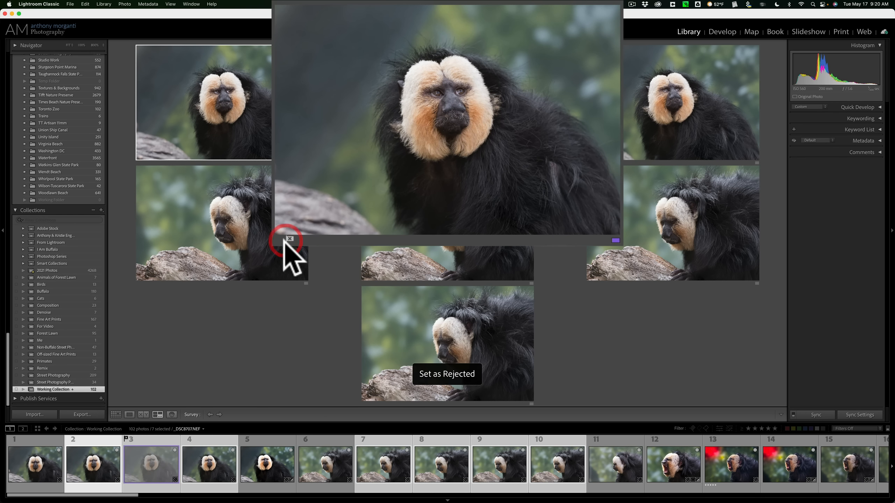
click(279, 239)
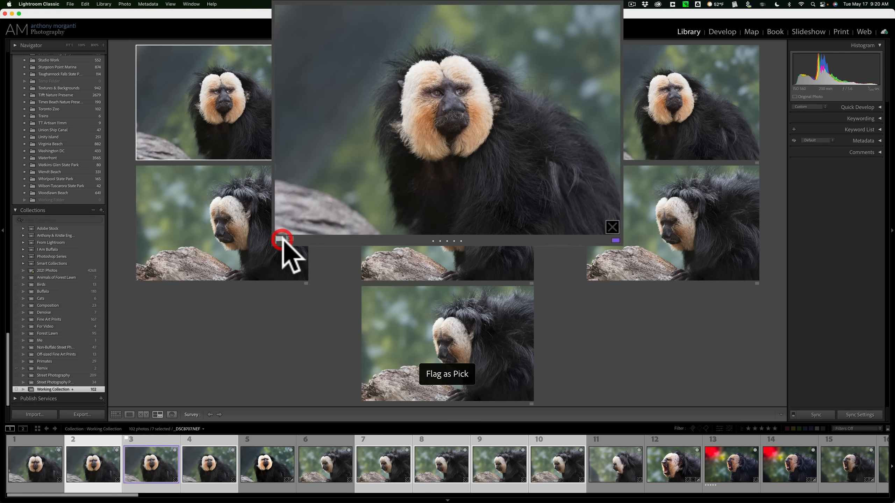
click(447, 241)
click(447, 241)
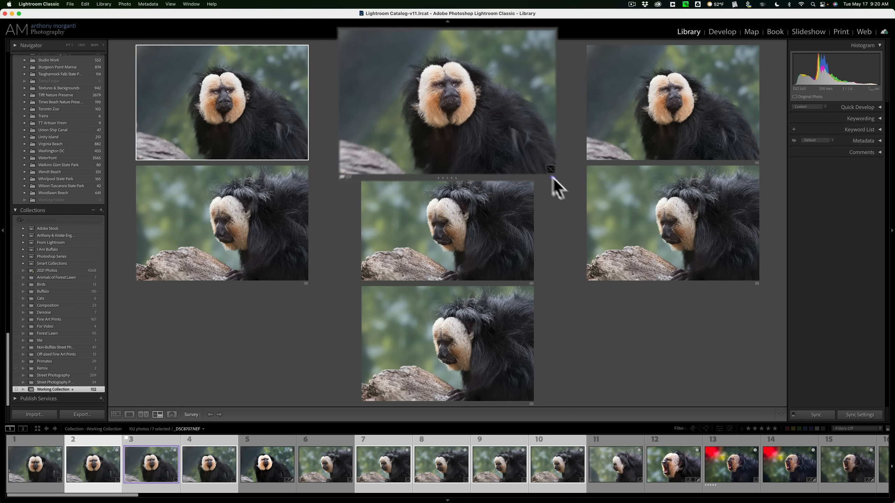
Step: Try the Red color label on photo 3 in the survey and set its label to None
click(531, 163)
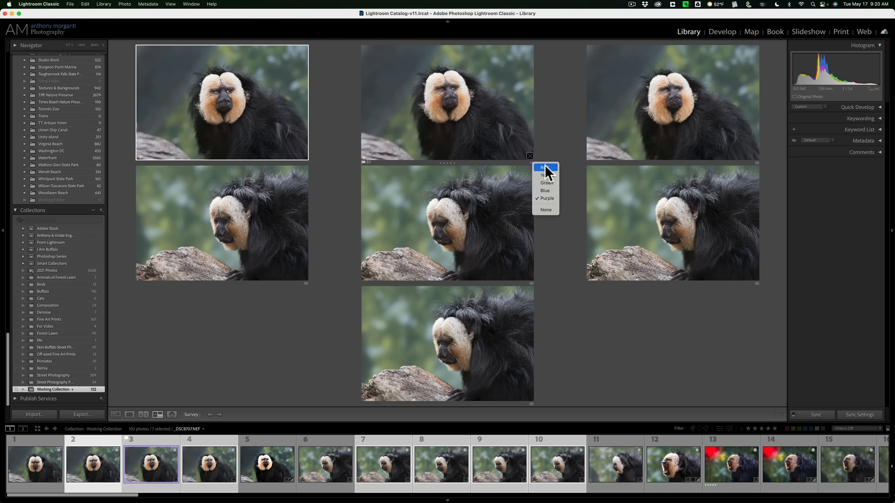
click(545, 168)
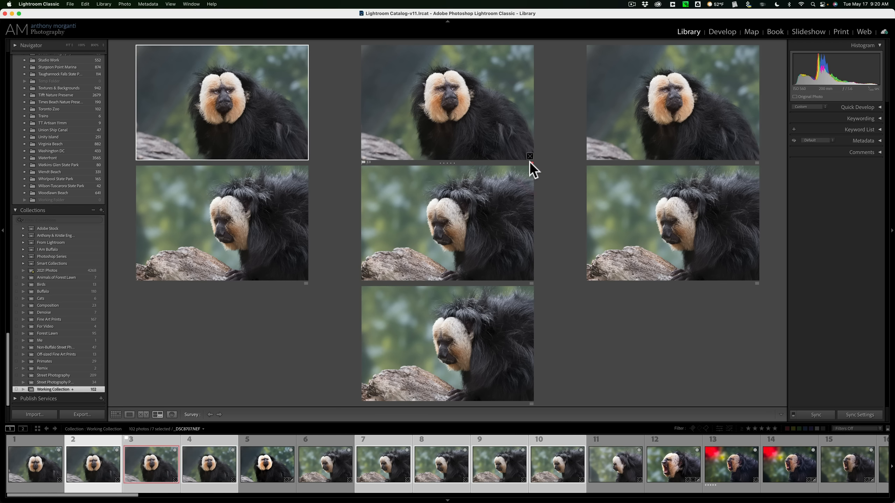
click(532, 163)
click(546, 206)
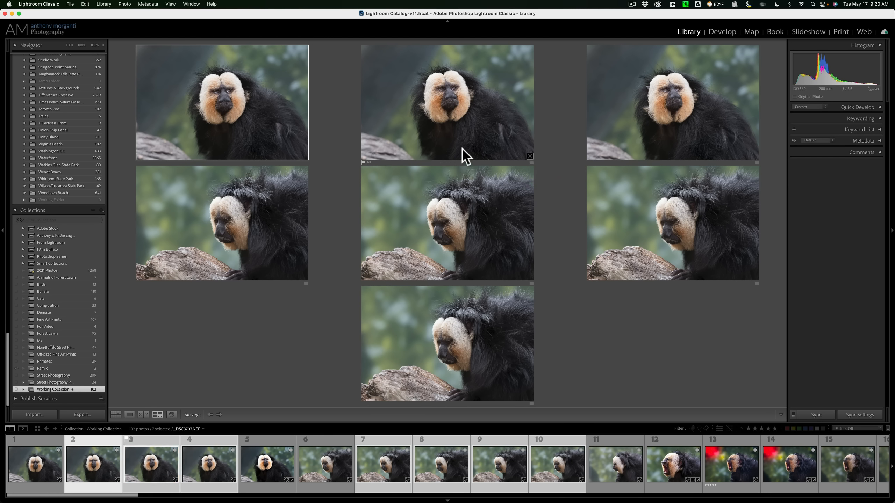
Step: Remove photos 8, 9 and 10 from the survey
click(529, 275)
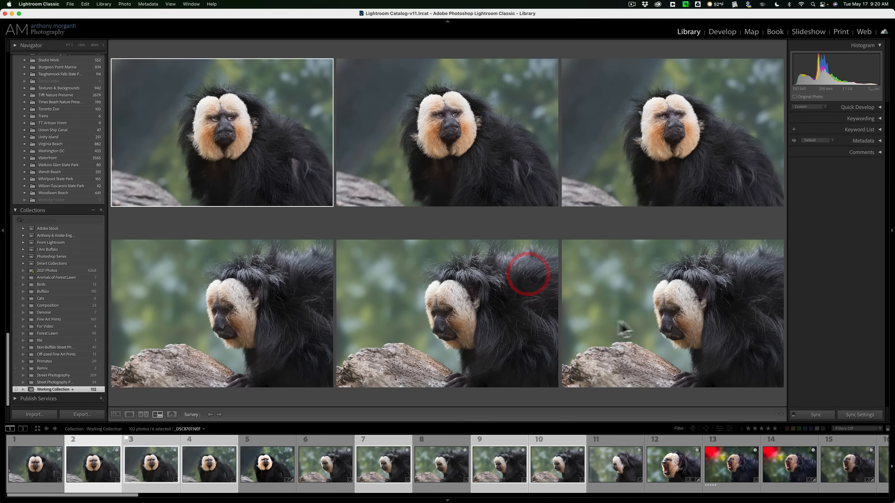
click(556, 390)
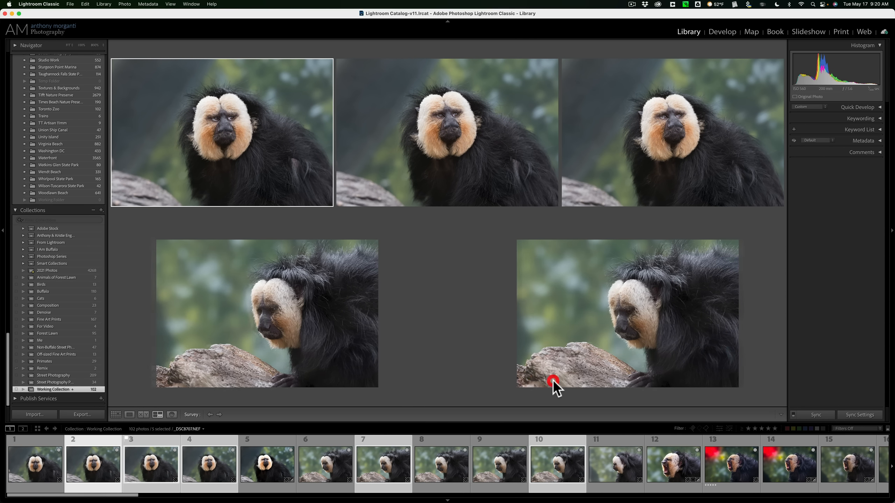
click(666, 383)
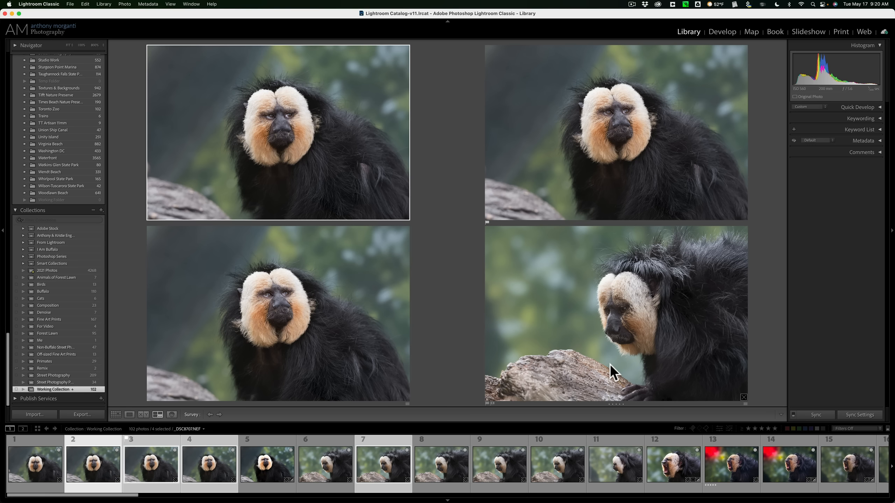
Step: View the selection in Loupe view, activate the Develop module's white balance tool, and return to Survey view
key(e)
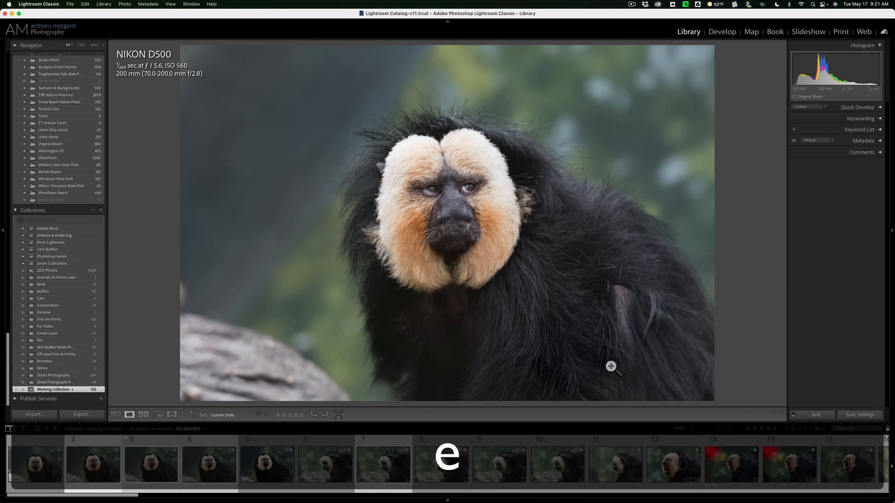
key(w)
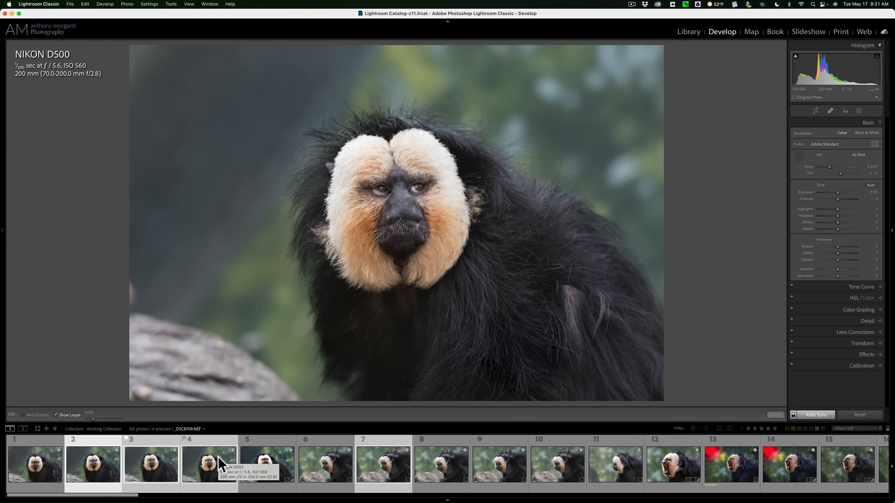
key(n)
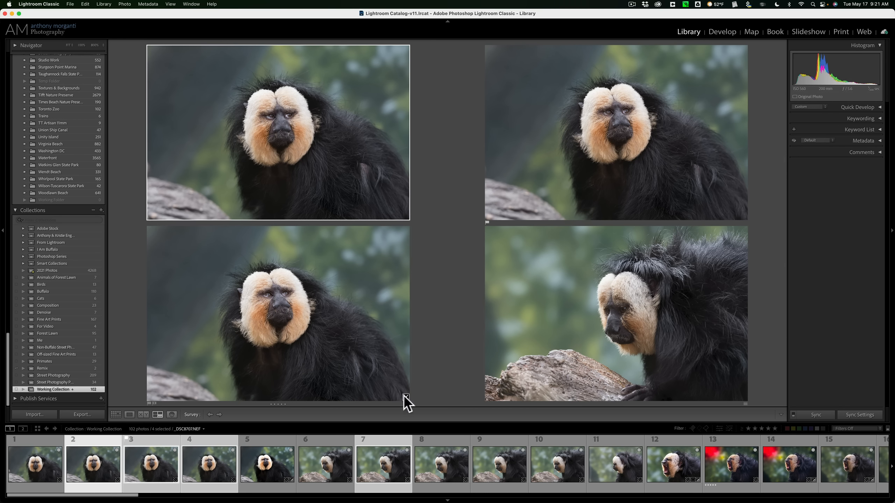
Step: Remove photos 4, 7 and 3 from the survey and show photo 2 in Loupe view
click(406, 398)
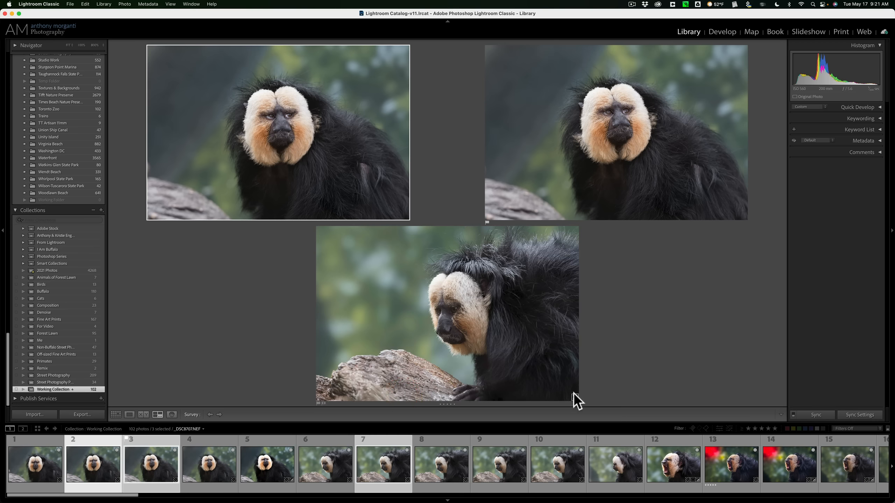
click(573, 396)
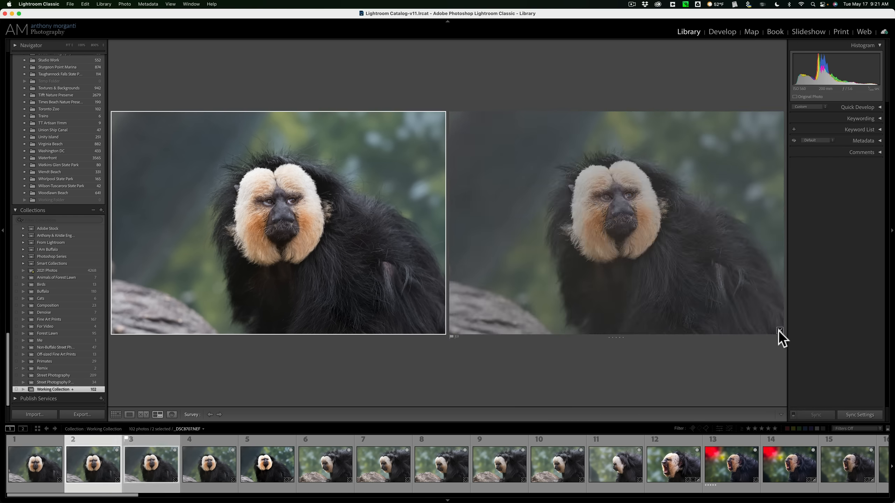
click(780, 330)
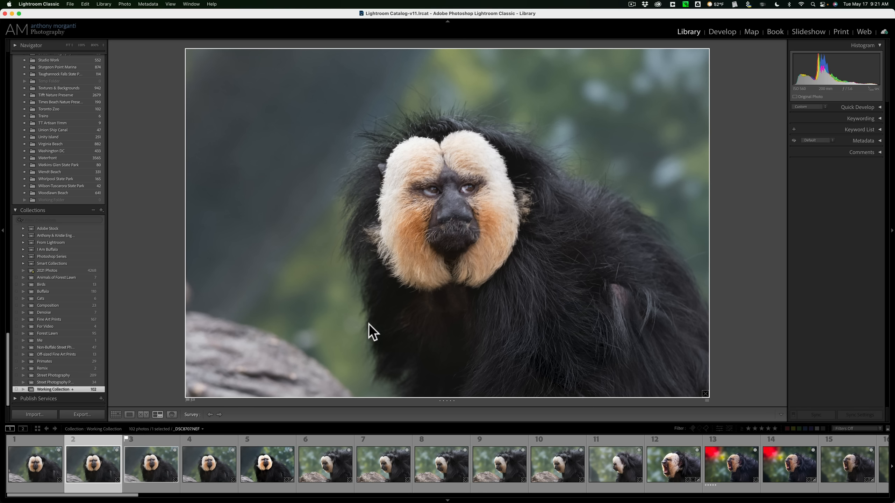
key(e)
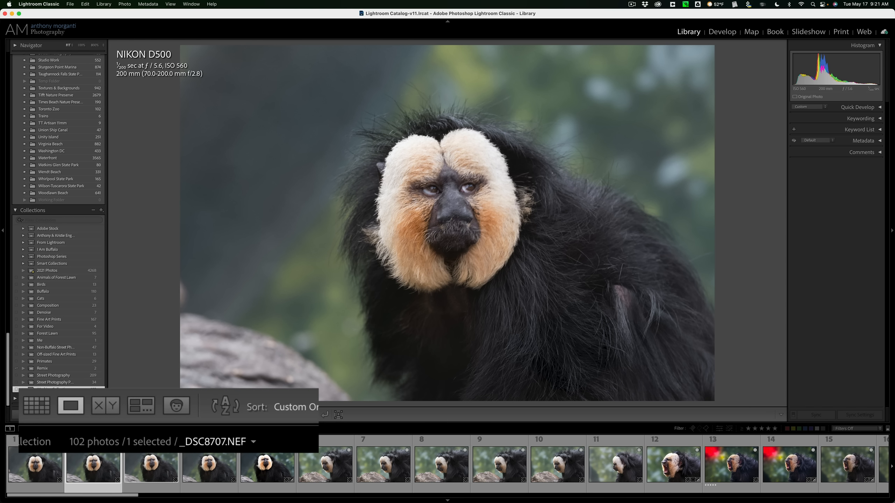
Step: Switch to People view and look through the filmstrip to the portraits at its end, photos 99 to 102
click(173, 406)
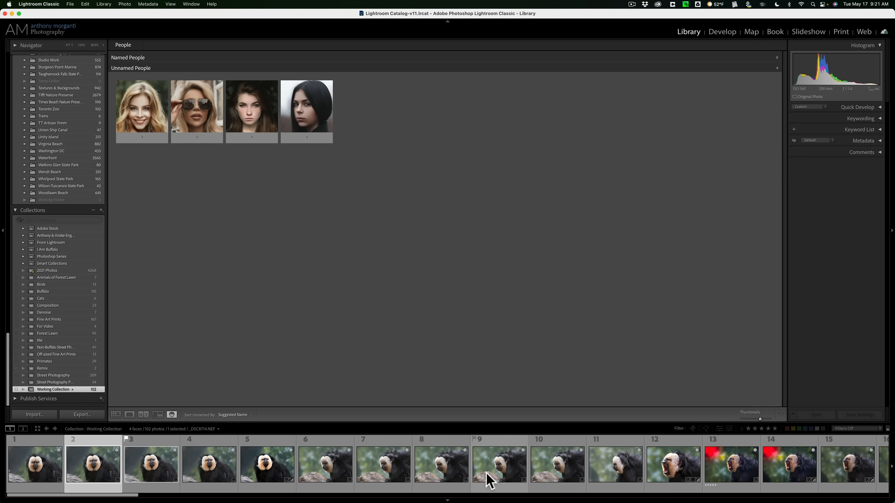
scroll(486, 472, down, 10)
scroll(486, 473, down, 15)
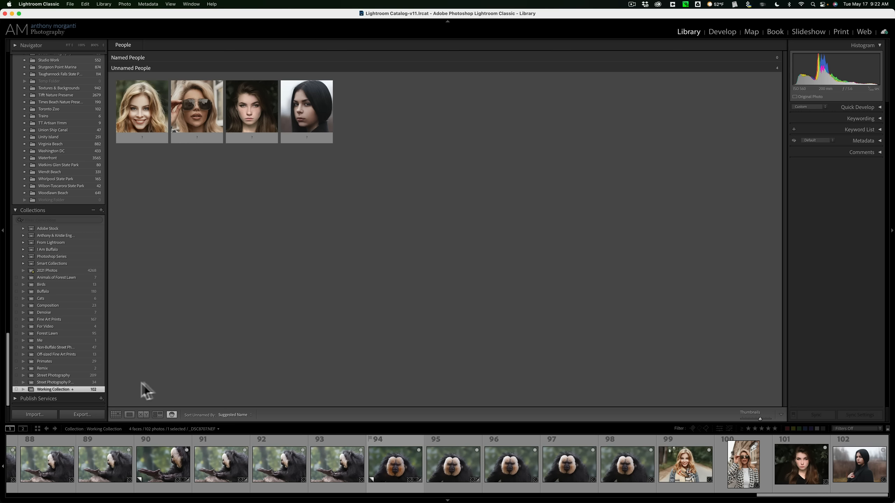
Step: Return from People view to Loupe view and show photo 1 from the start of the filmstrip
click(129, 414)
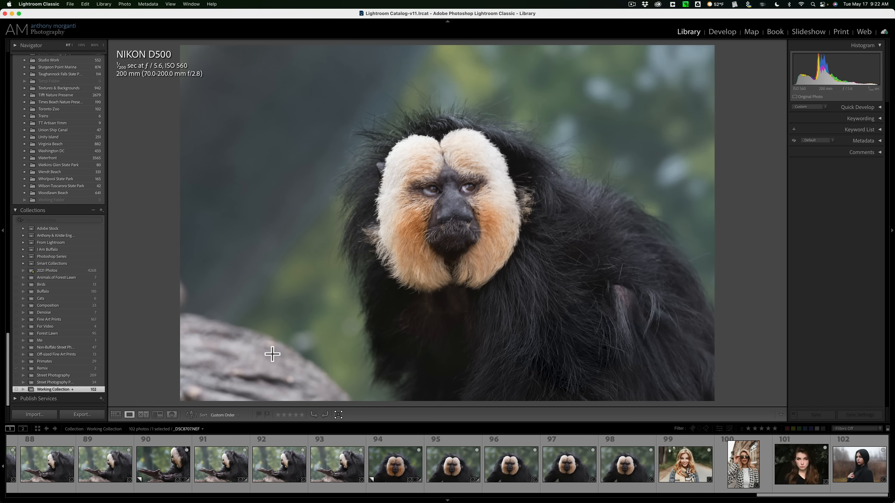
scroll(129, 465, up, 10)
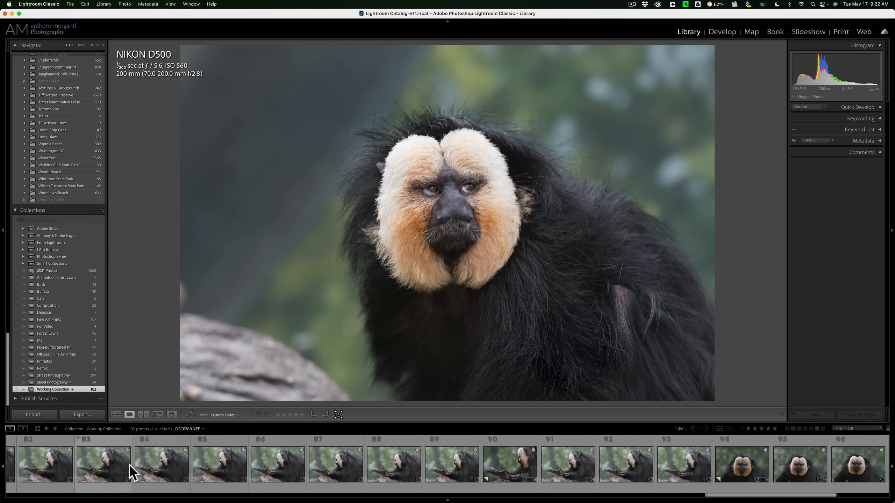
scroll(128, 465, up, 10)
click(129, 465)
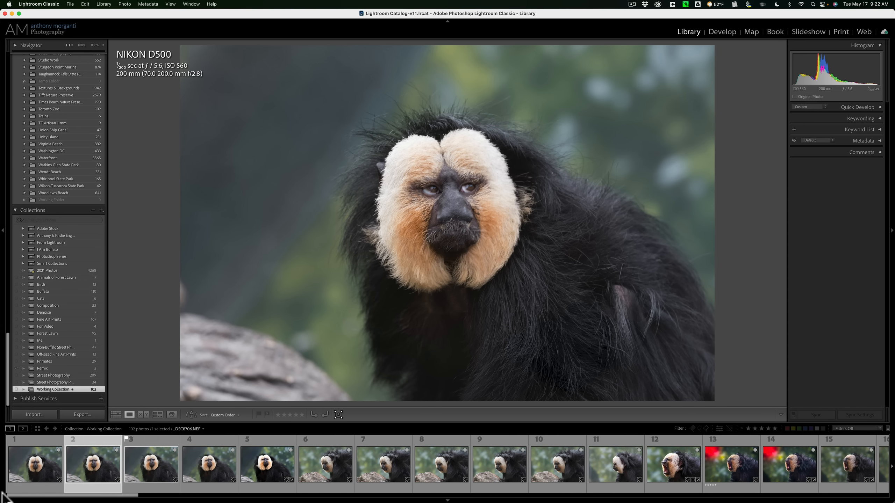
click(28, 477)
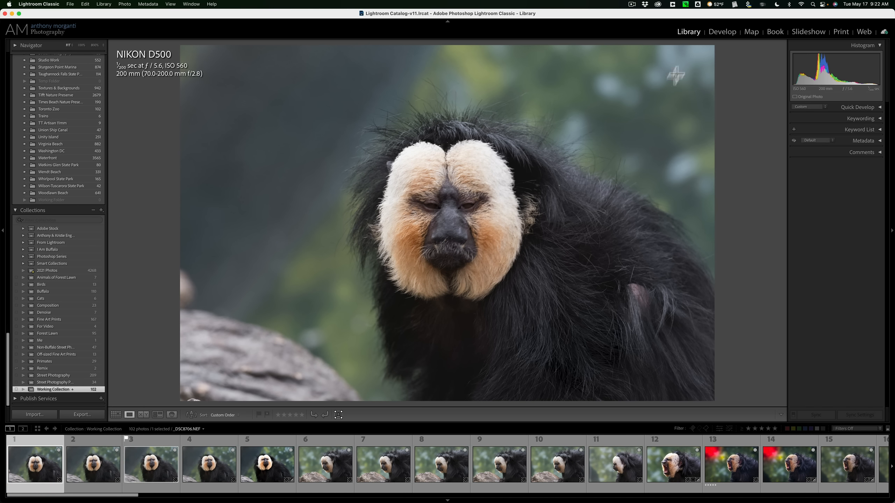
Step: Open photo 1 in the Develop module, choose its Loupe view, and return to the Library module
click(721, 32)
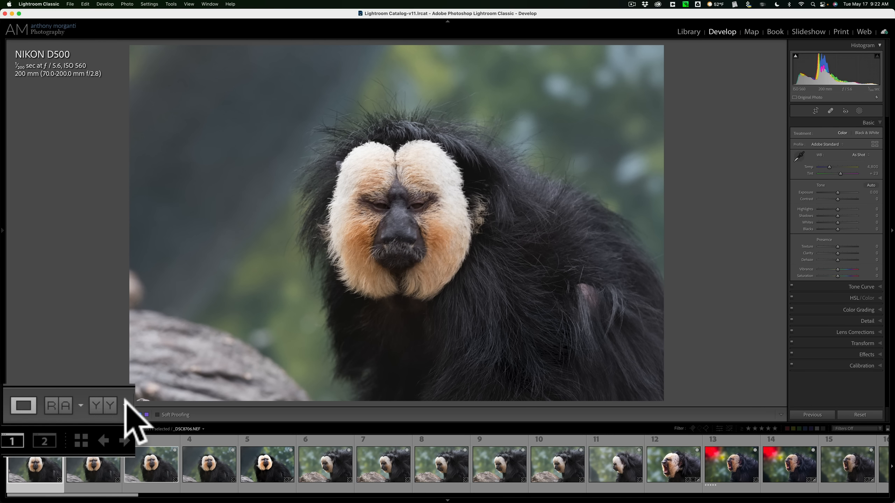
click(19, 408)
click(691, 32)
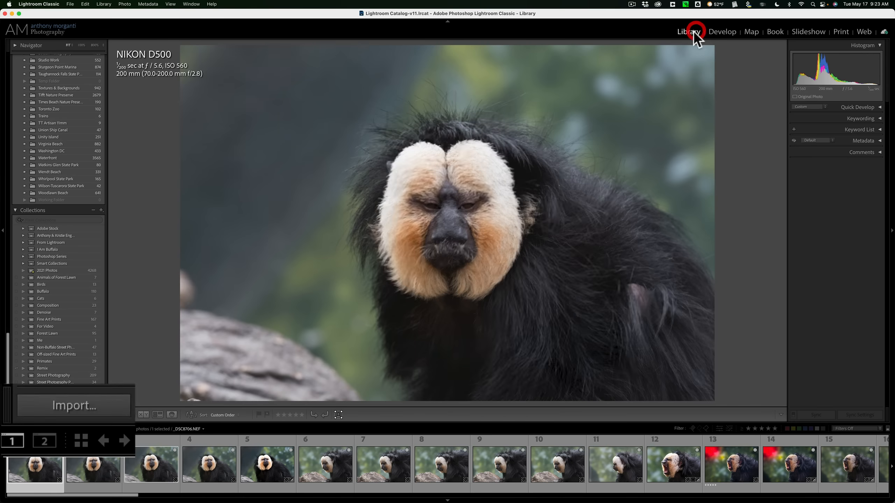